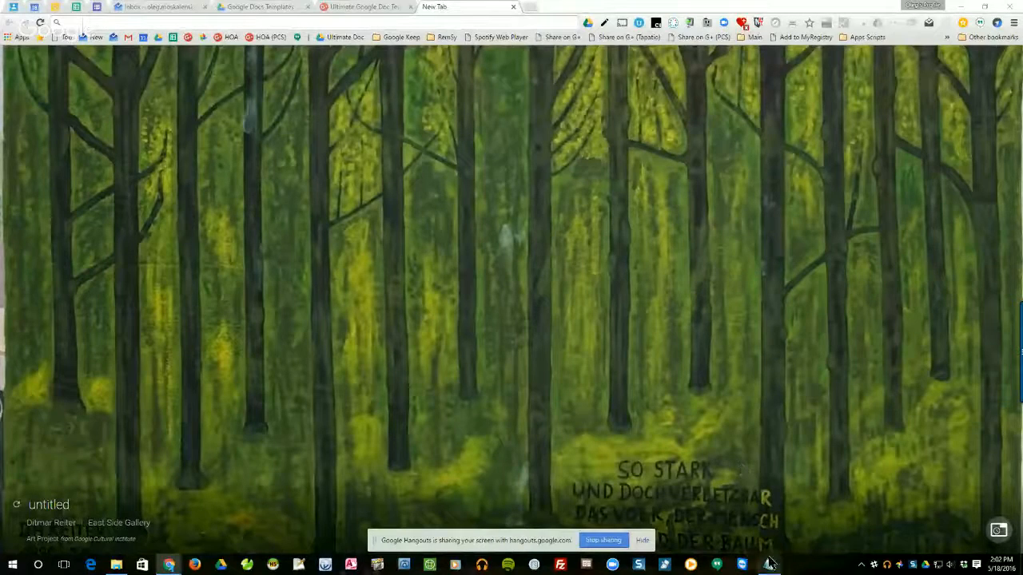
# - Open the bookmarked Ultimate Doc Template in a new browser tab and create a document from it
pyautogui.click(768, 565)
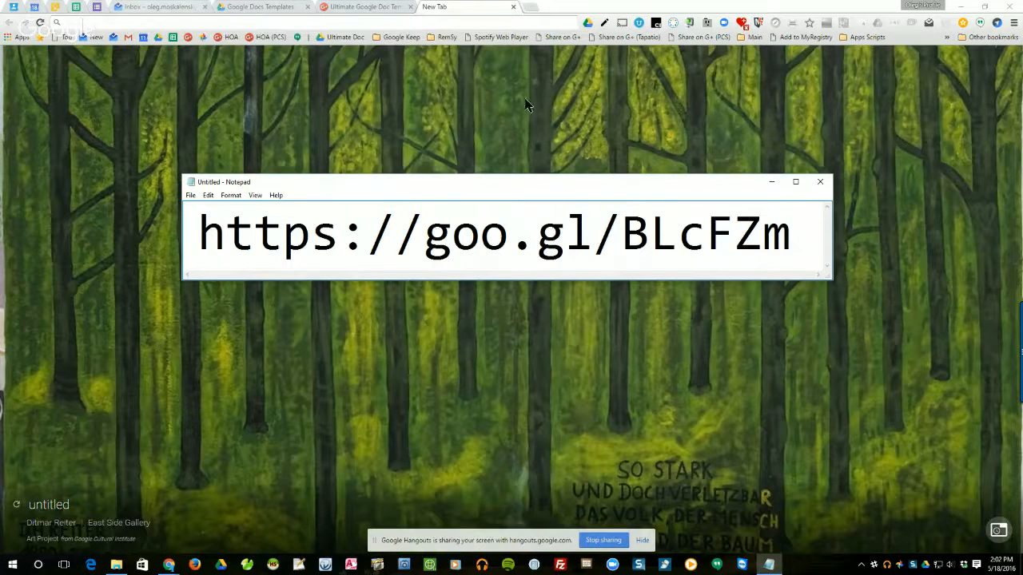
pyautogui.click(531, 9)
pyautogui.click(532, 10)
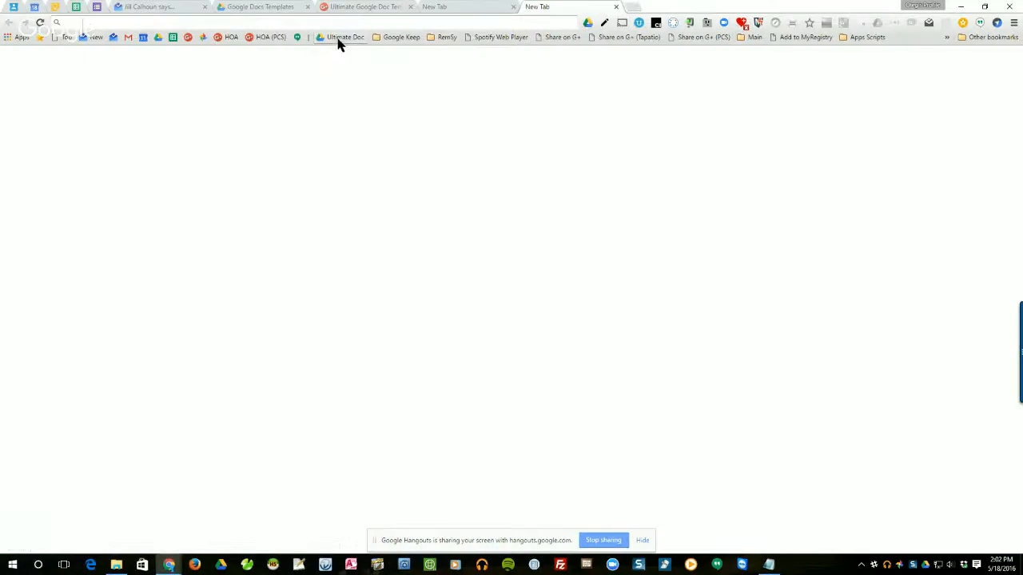
pyautogui.click(335, 38)
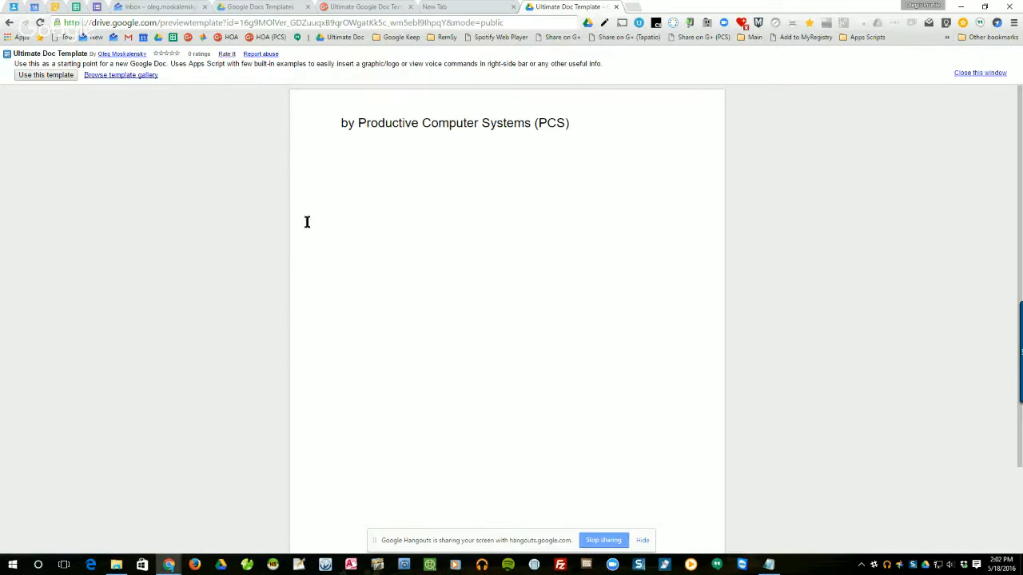
pyautogui.click(53, 78)
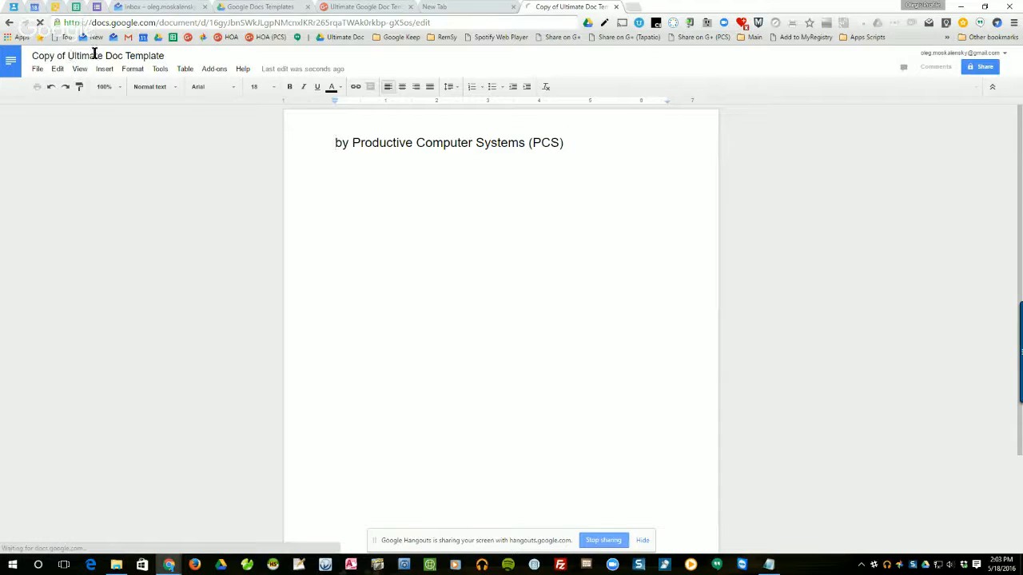
# - Rename the document as "Google Doc Template" and dismiss the chart-insertion tip
pyautogui.moveTo(102, 55); pyautogui.dragTo(32, 56)
pyautogui.click(103, 58)
pyautogui.write('Google')
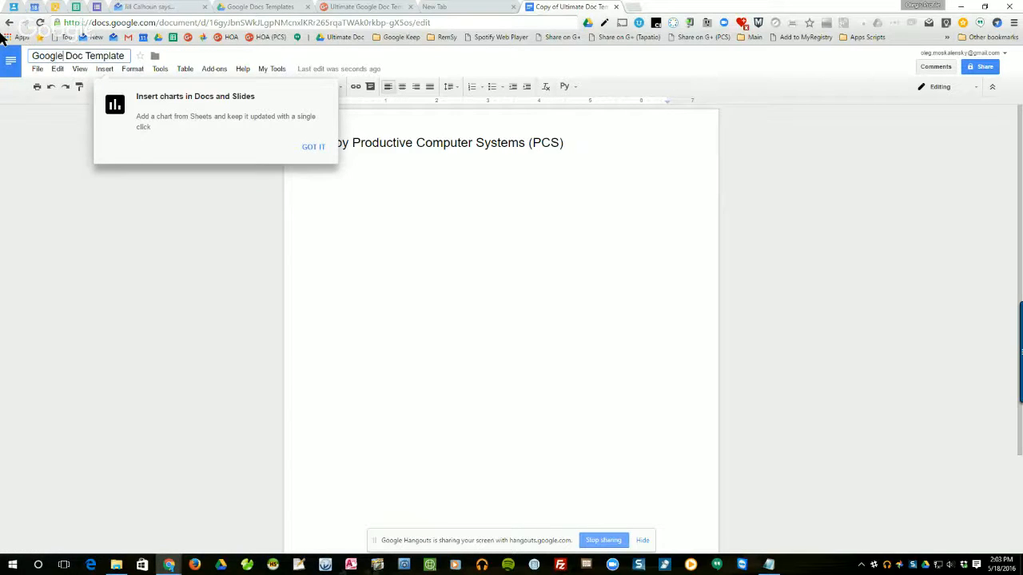
pyautogui.press('Return')
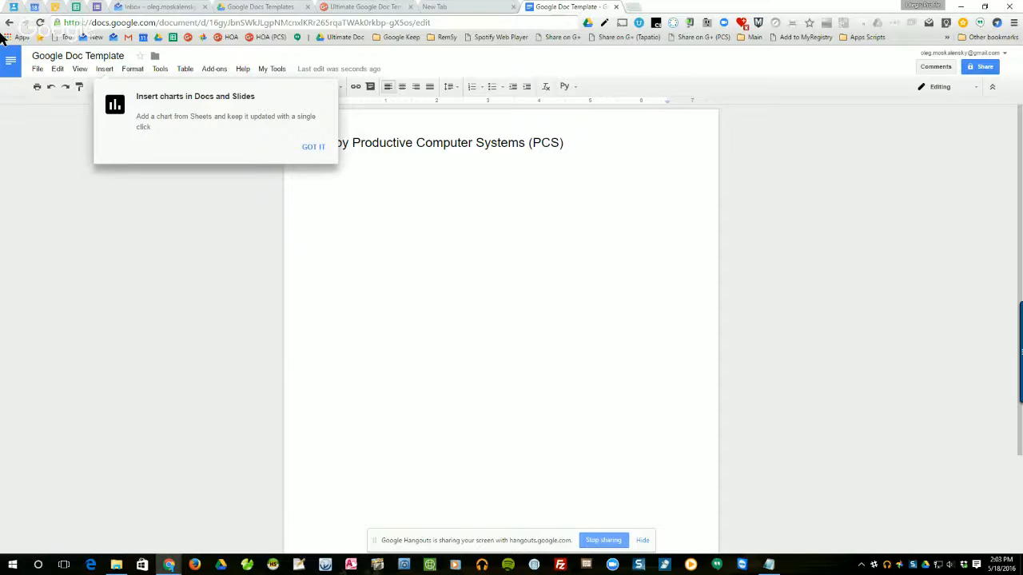
pyautogui.click(312, 149)
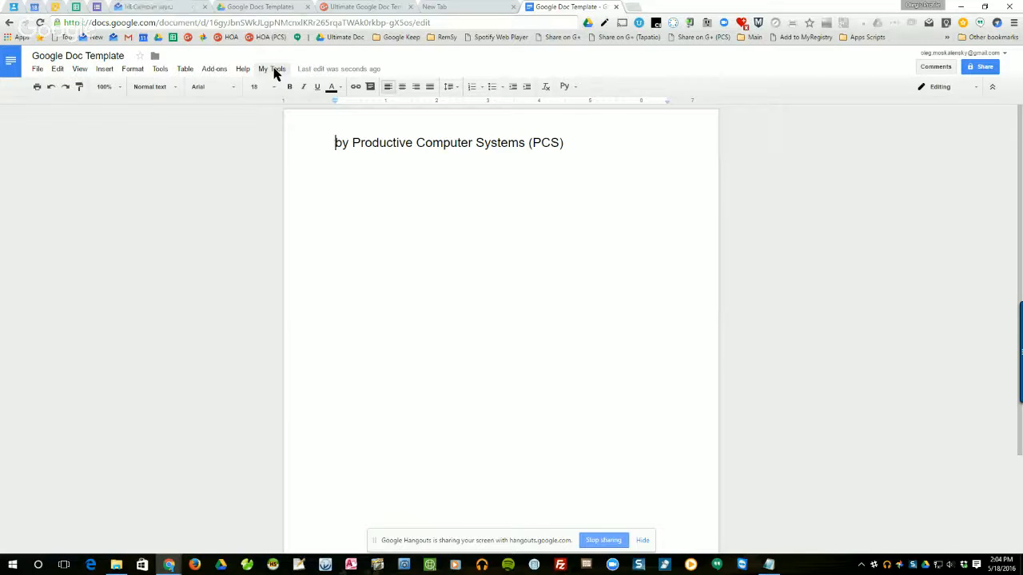
# - Insert the PCS logo with the document's custom script tools, authorizing the script and allowing its requested permissions
pyautogui.hotkey('ctrl', '+')
pyautogui.hotkey('ctrl', '+')
pyautogui.hotkey('ctrl', '+')
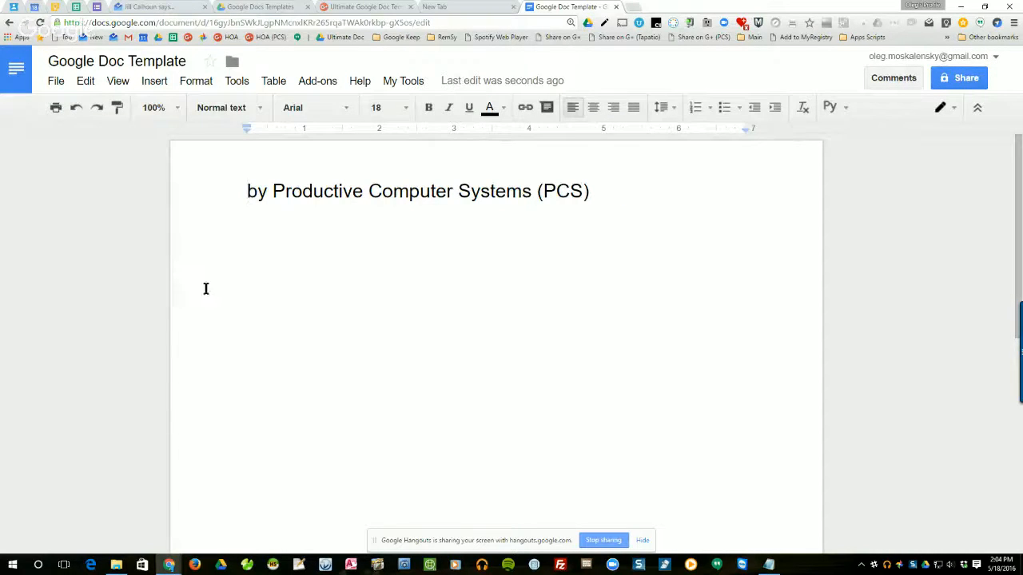
pyautogui.click(403, 82)
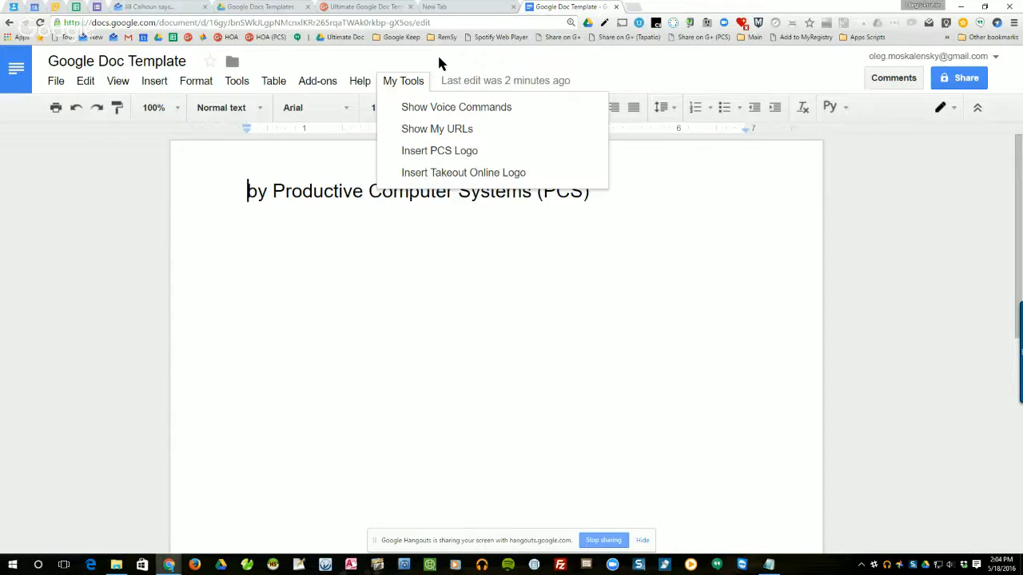
pyautogui.click(324, 229)
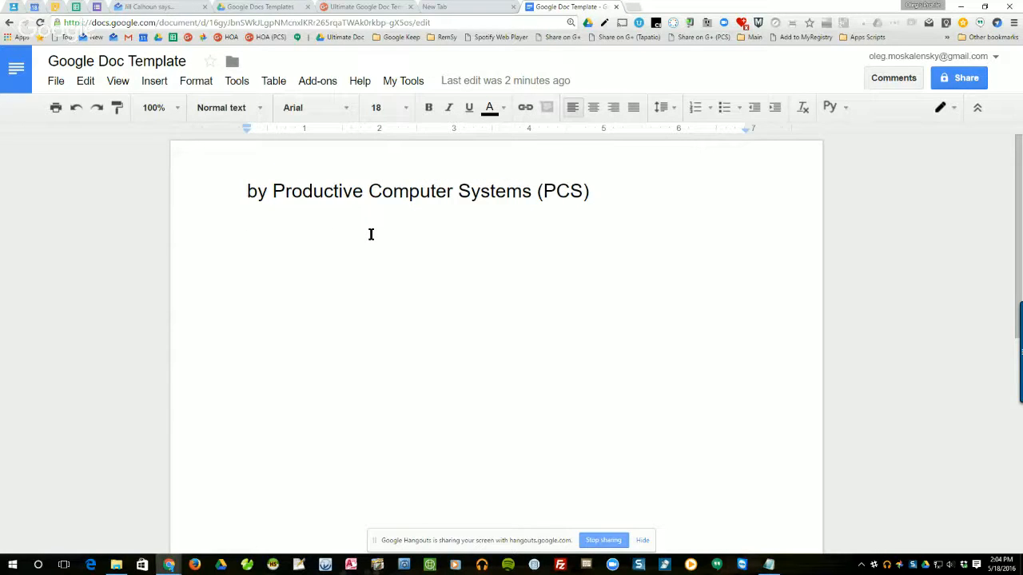
pyautogui.click(410, 83)
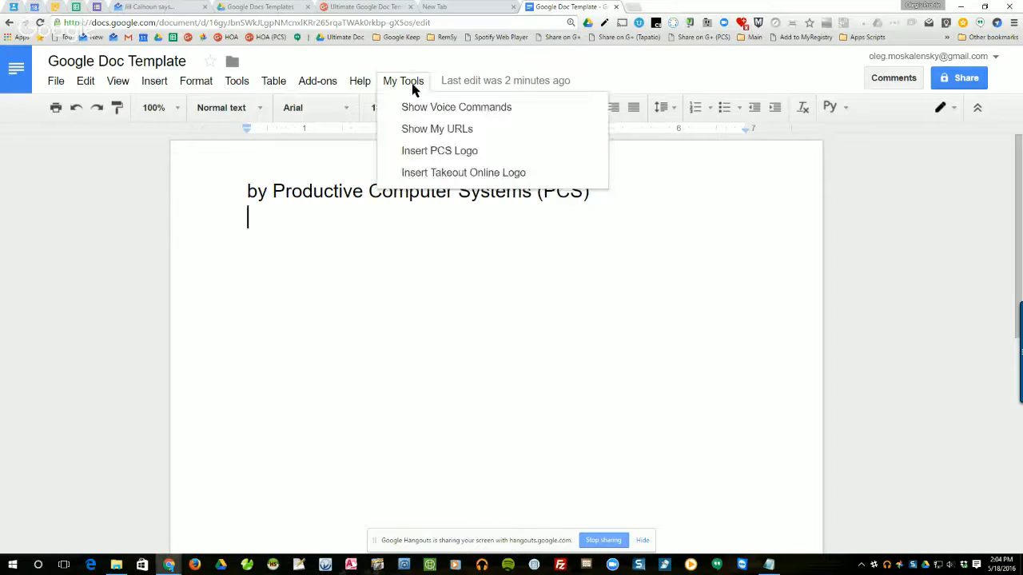
pyautogui.click(434, 154)
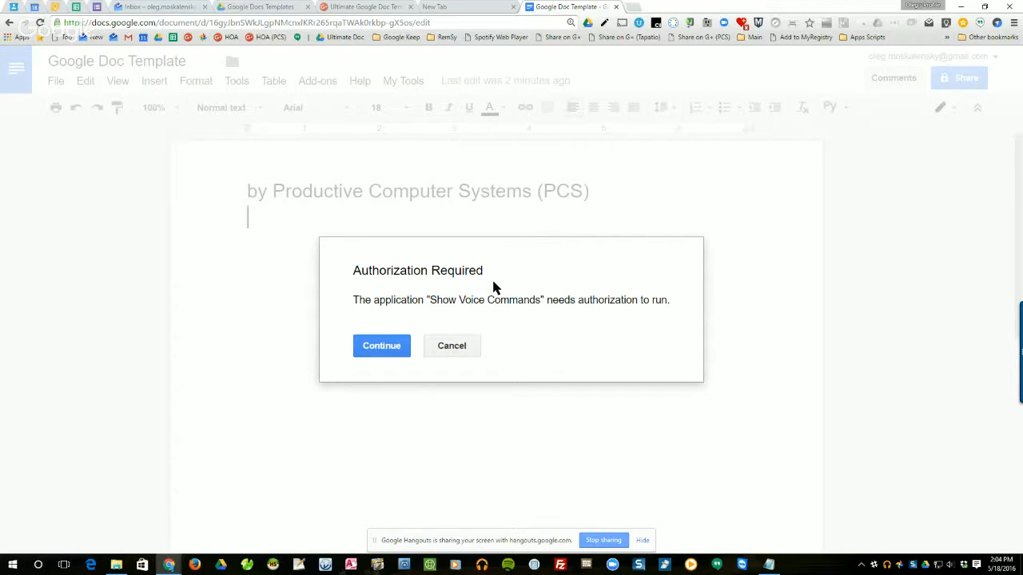
pyautogui.click(381, 347)
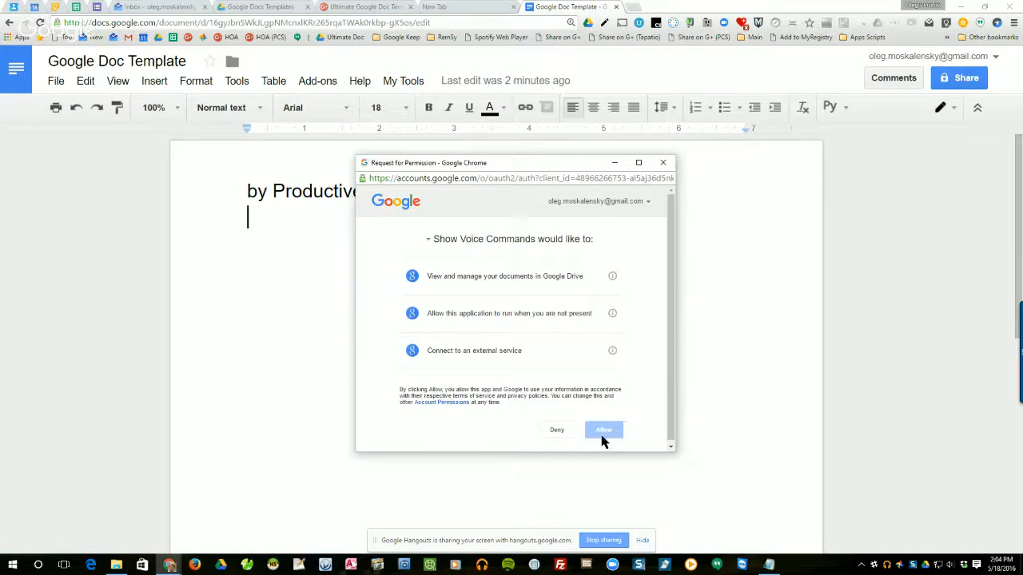
pyautogui.click(603, 431)
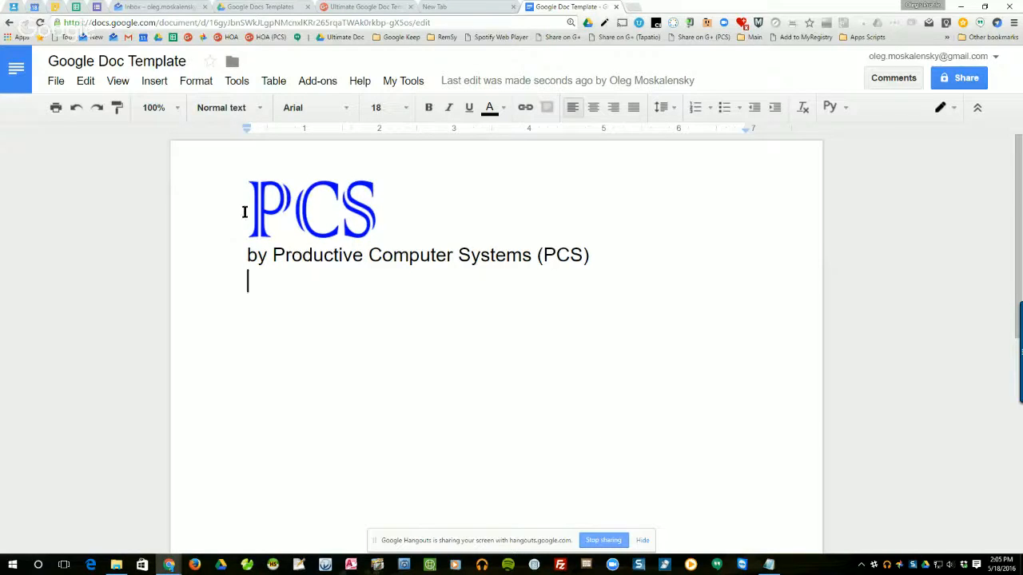
# - Delete the PCS logo with its leftover empty line and insert the PCS logo again with the custom tools
pyautogui.click(283, 216)
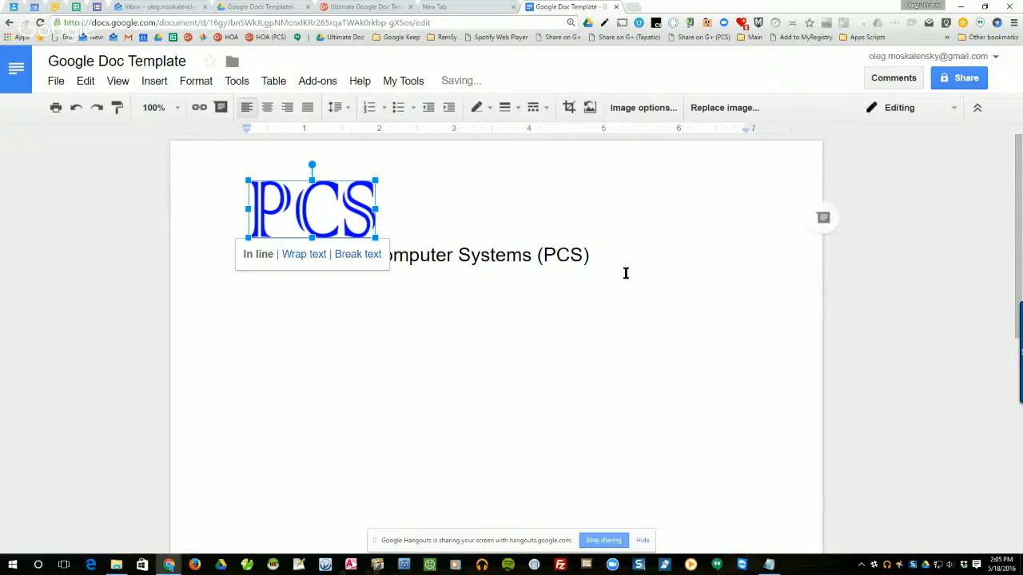
pyautogui.press('Delete')
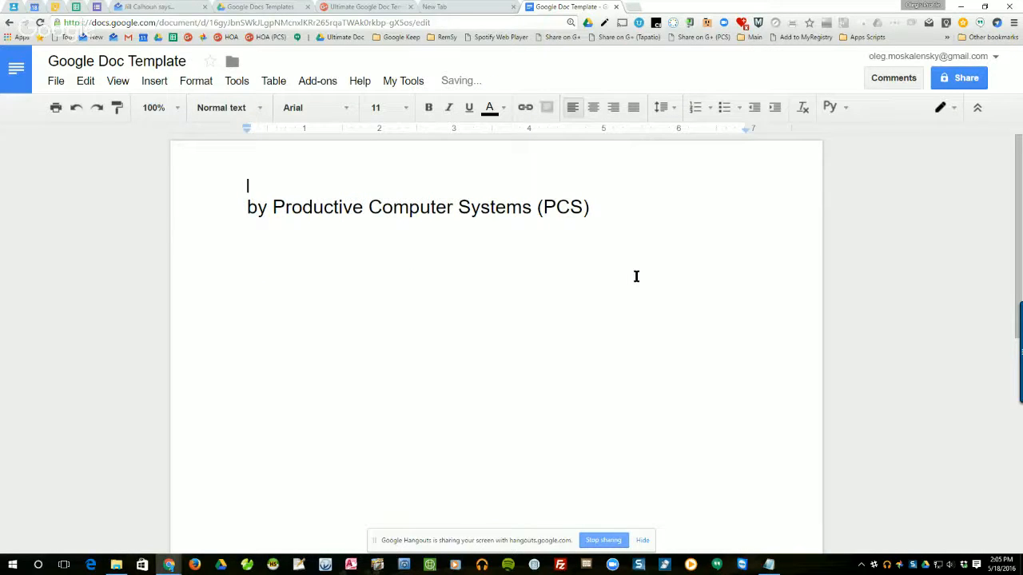
pyautogui.press('Delete')
pyautogui.click(399, 81)
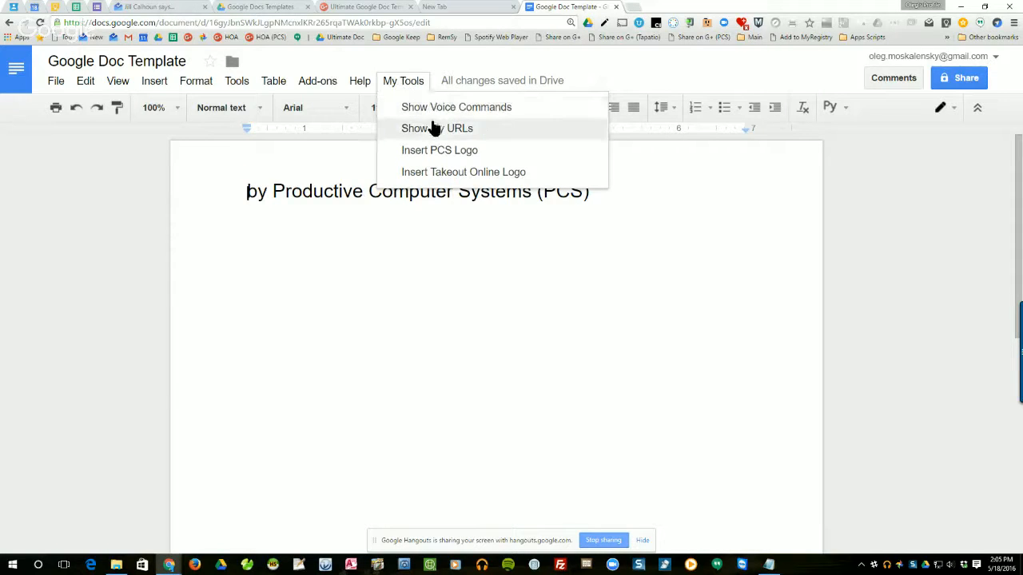
pyautogui.click(466, 155)
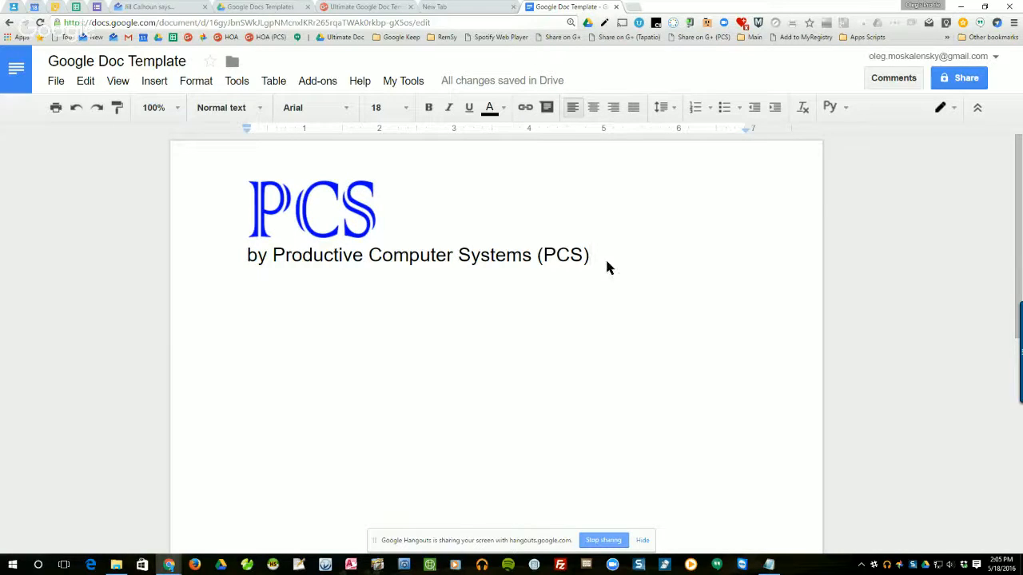
# - Below the company line, leave a blank line and add the lines "More text and some more text and" and "More here"
pyautogui.press('Return')
pyautogui.press('Return')
pyautogui.write('More text')
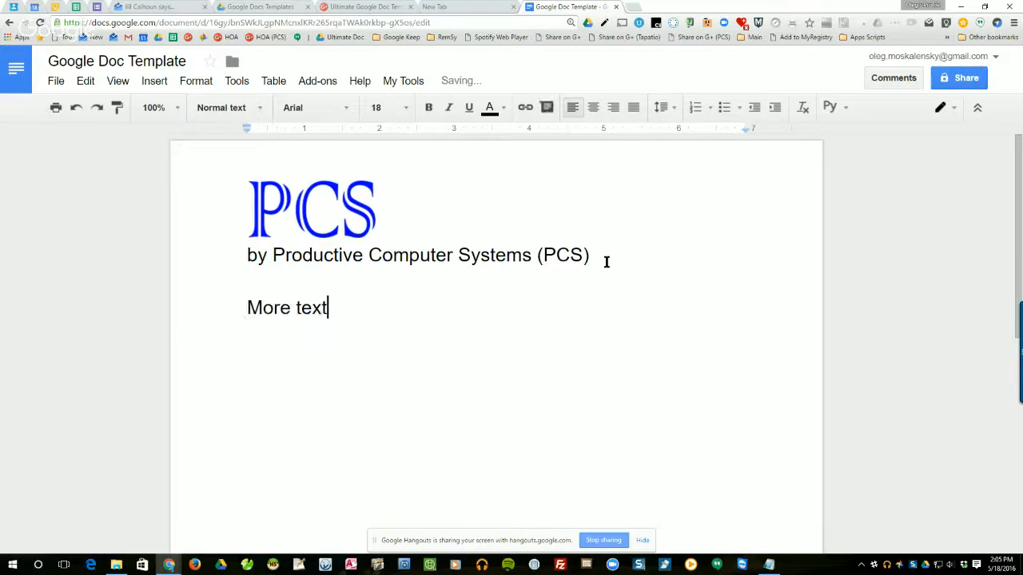
pyautogui.write(' and some mor')
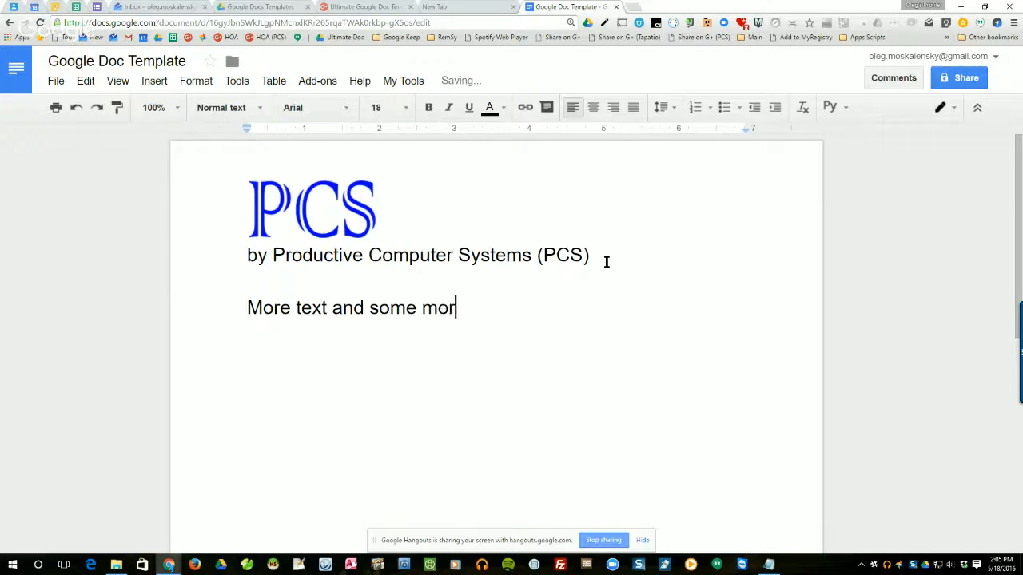
pyautogui.write('e text and')
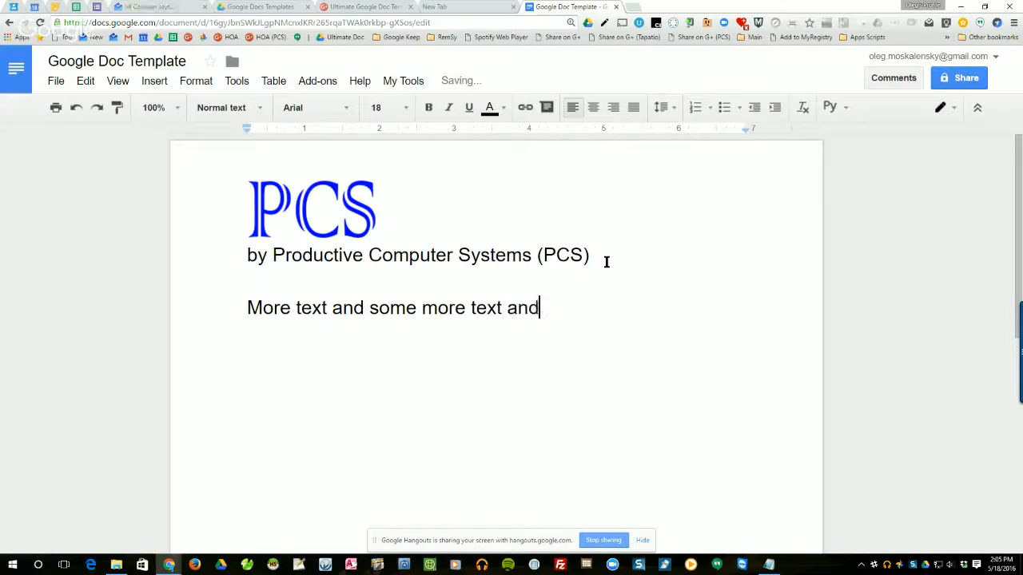
pyautogui.press('Return')
pyautogui.write('More here')
pyautogui.press('Return')
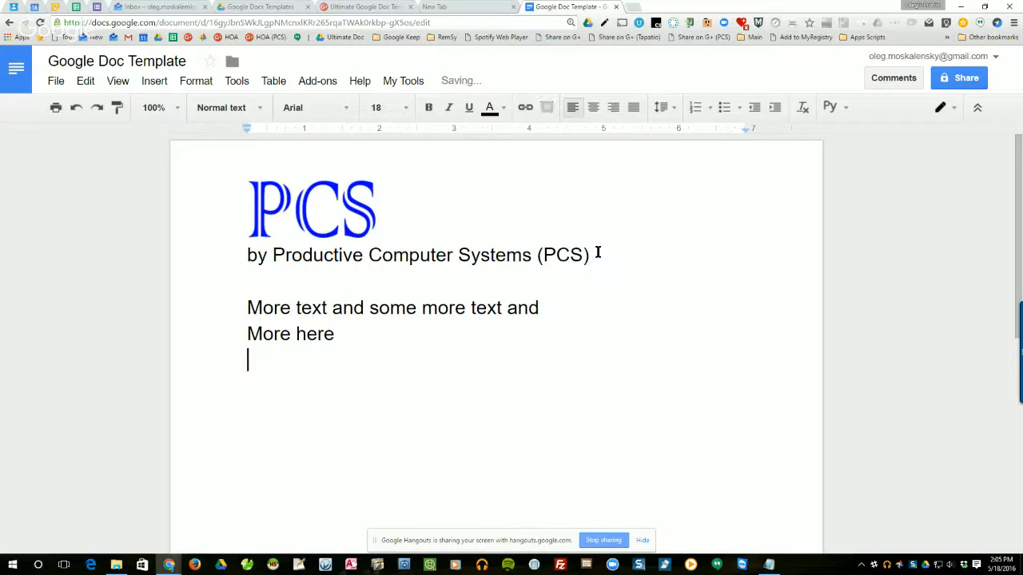
# - Insert the Takeout Online logo at the end of the document and remove the extra empty line above it
pyautogui.click(402, 83)
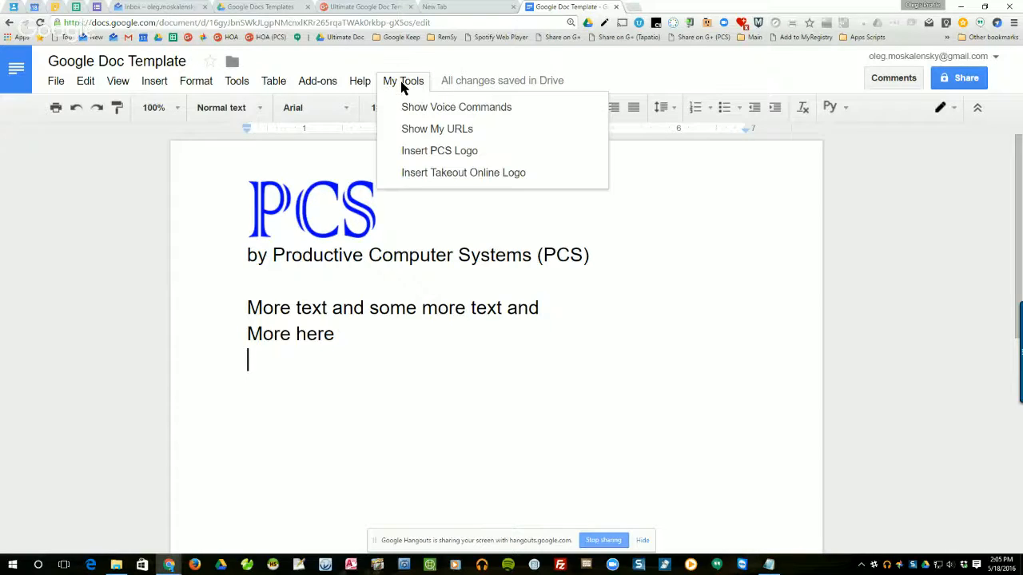
pyautogui.click(488, 174)
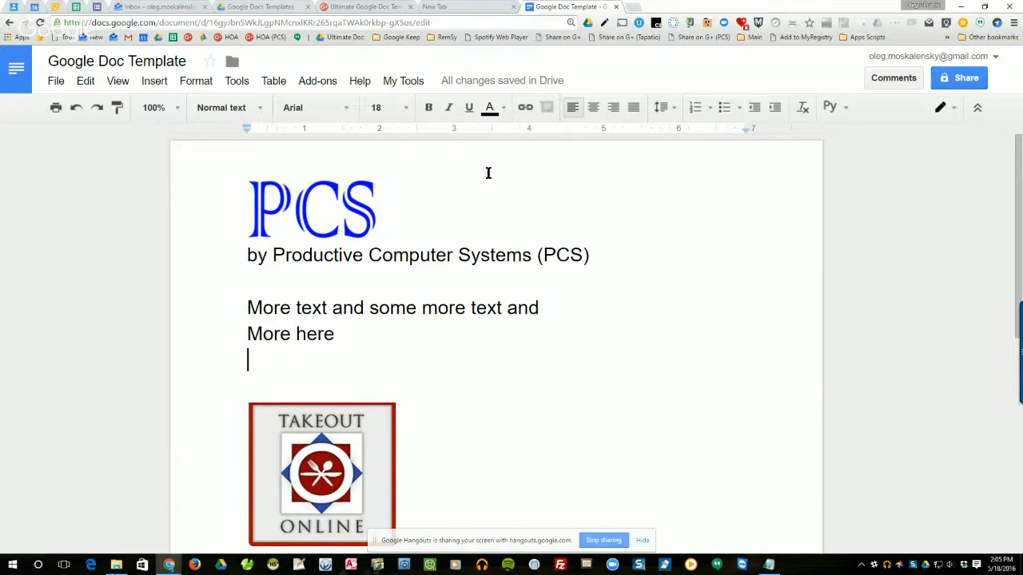
pyautogui.press('Delete')
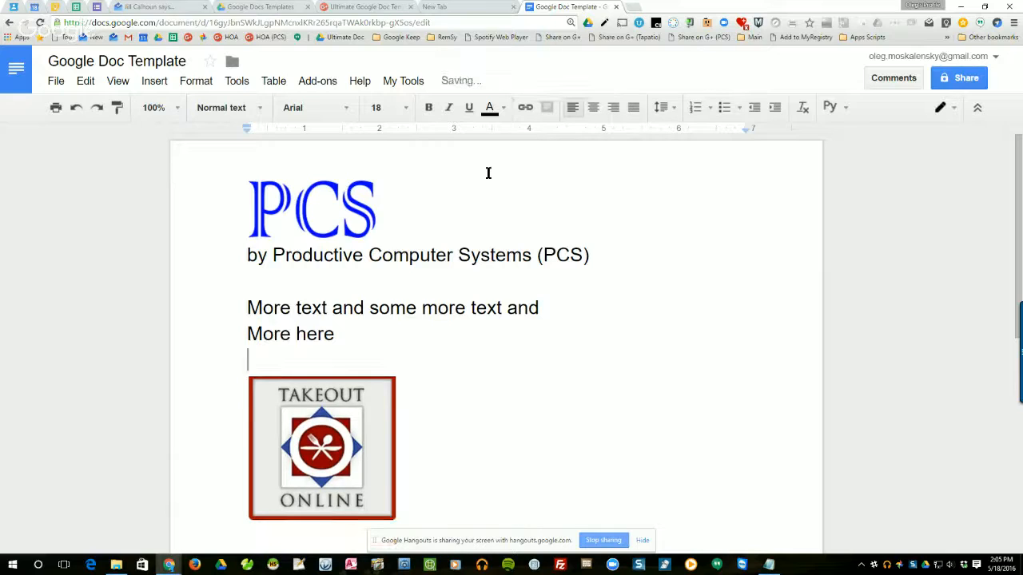